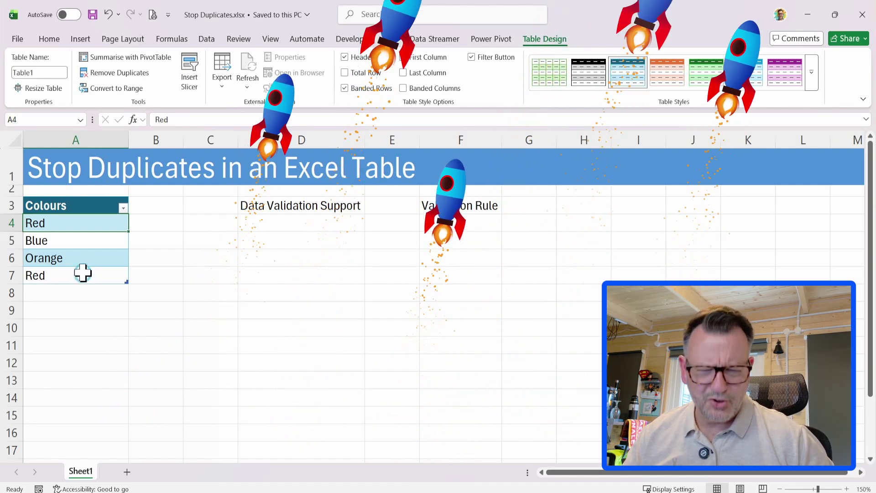
Step: Highlight duplicate values in the Colours table's A4:A7 with Light Red Fill with Dark Red Text using conditional formatting
click(85, 345)
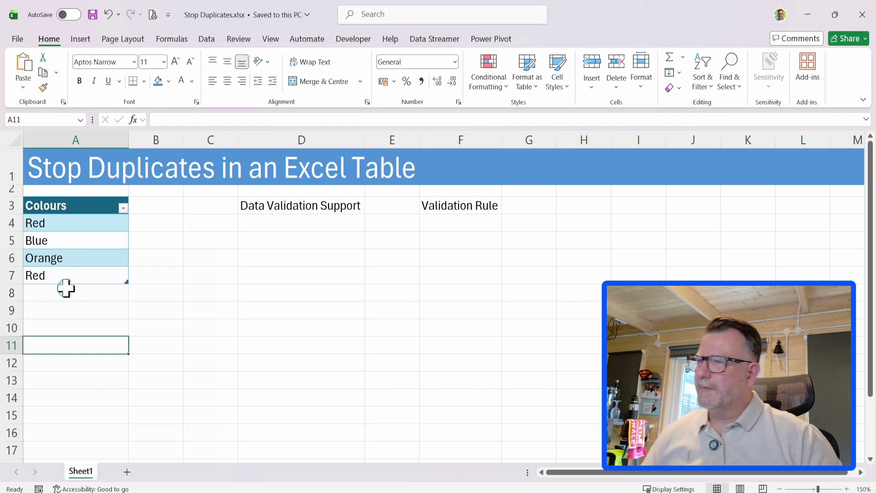
click(72, 225)
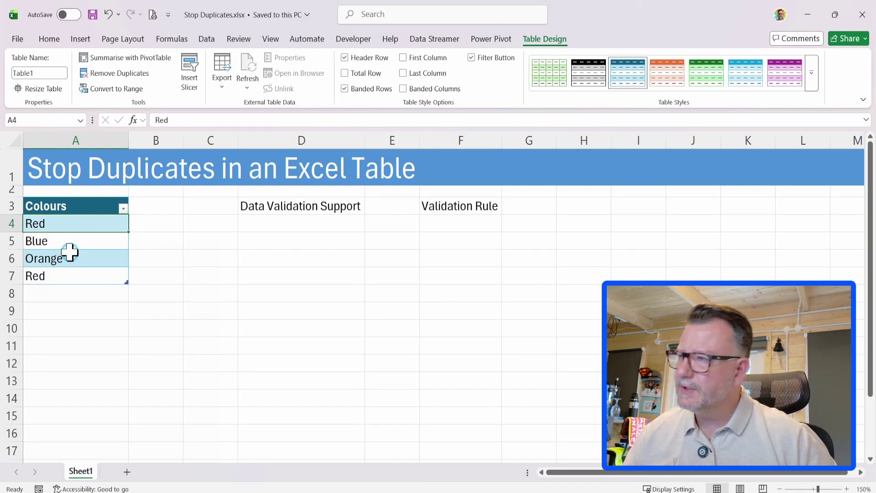
drag(78, 225, 75, 272)
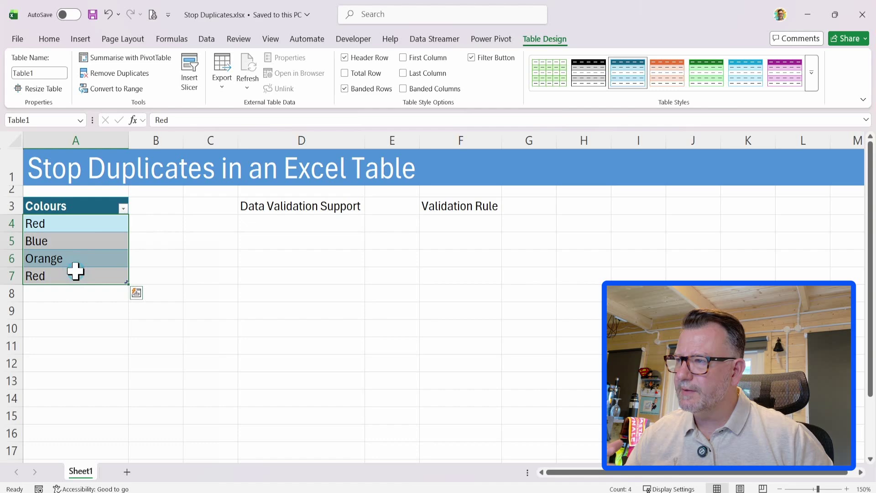
click(57, 42)
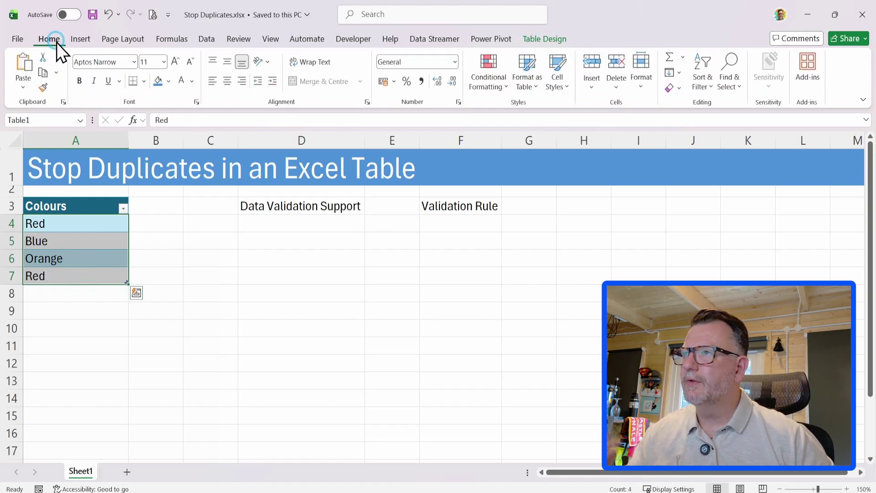
click(506, 88)
mouse_move(497, 114)
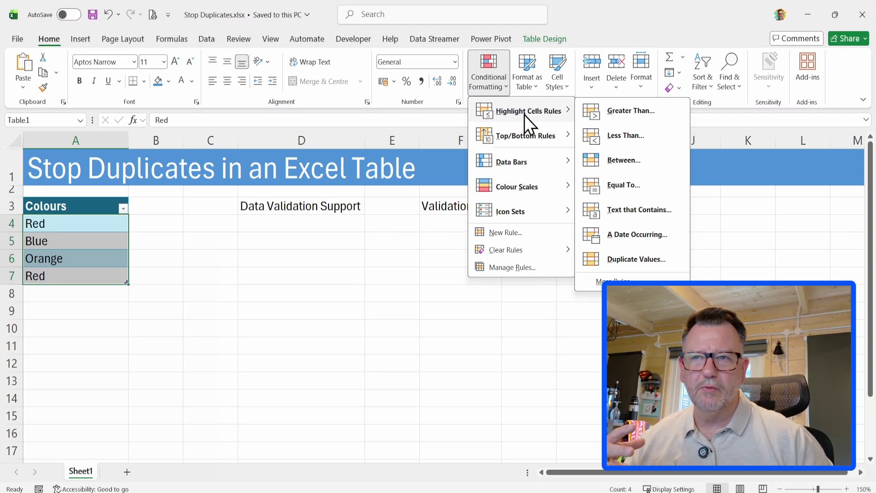
click(627, 263)
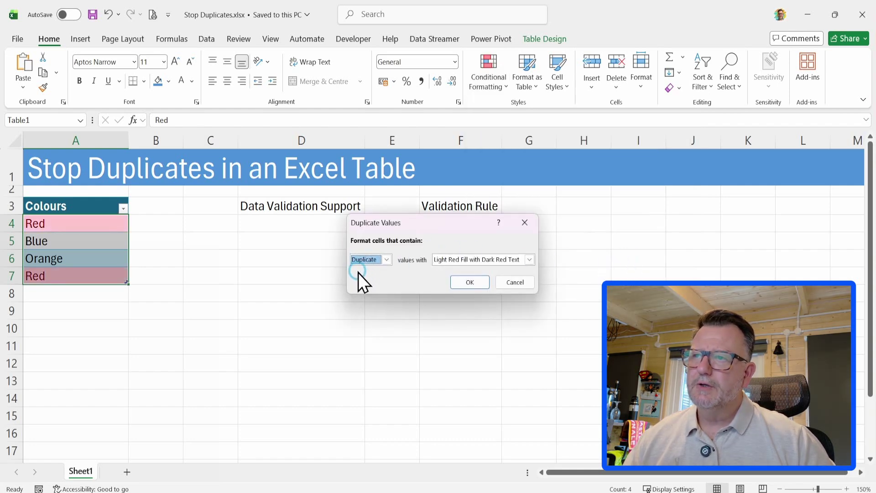
click(470, 282)
Step: Enter Red in A8 directly below the Colours table to test the duplicate highlighting
click(29, 293)
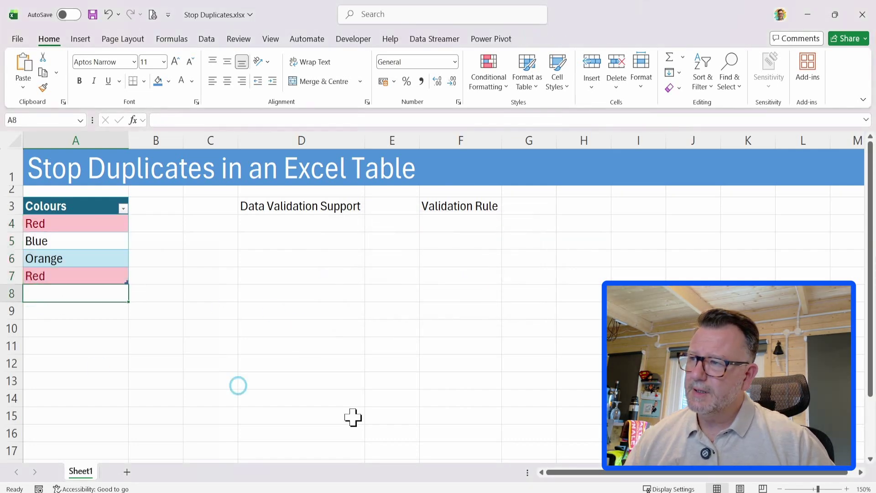
text(Red)
key(Return)
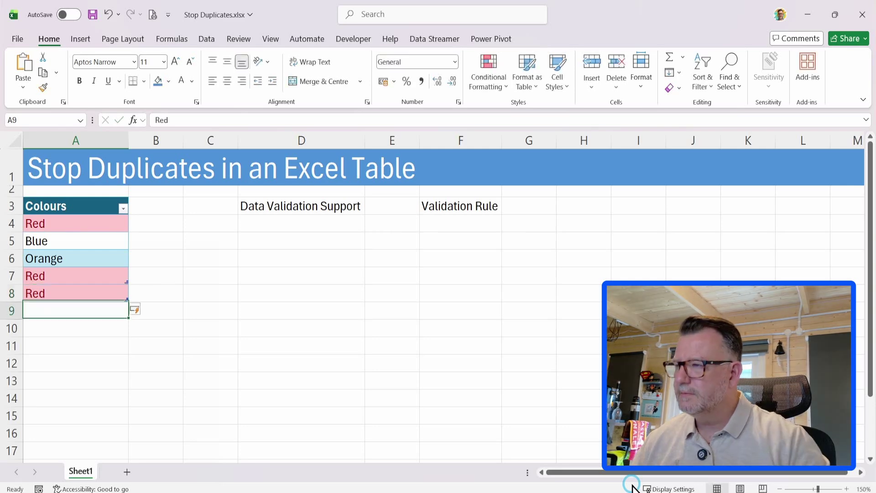
Step: Delete the last two Red rows, A7 and A8, from the Colours table
click(64, 293)
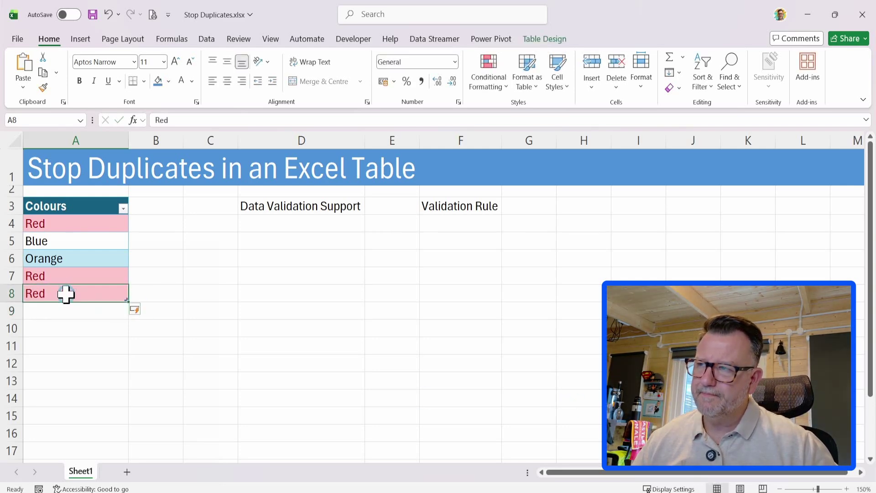
drag(68, 276, 65, 293)
right_click(65, 294)
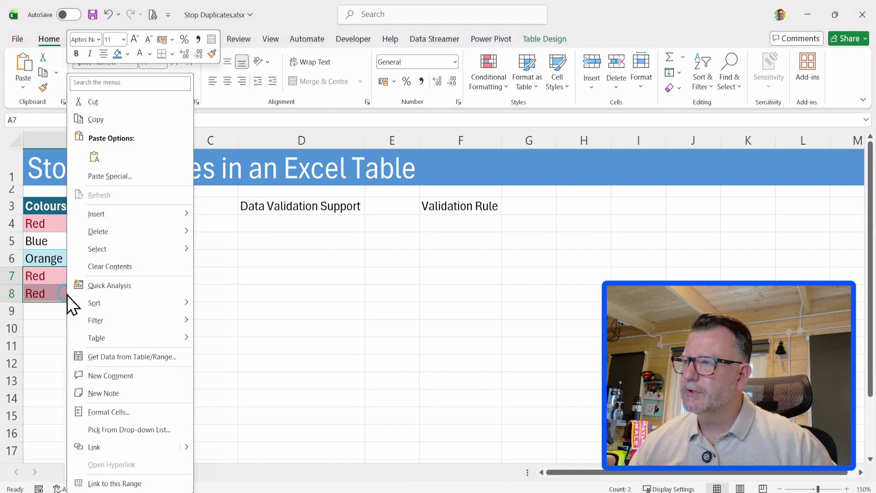
mouse_move(110, 231)
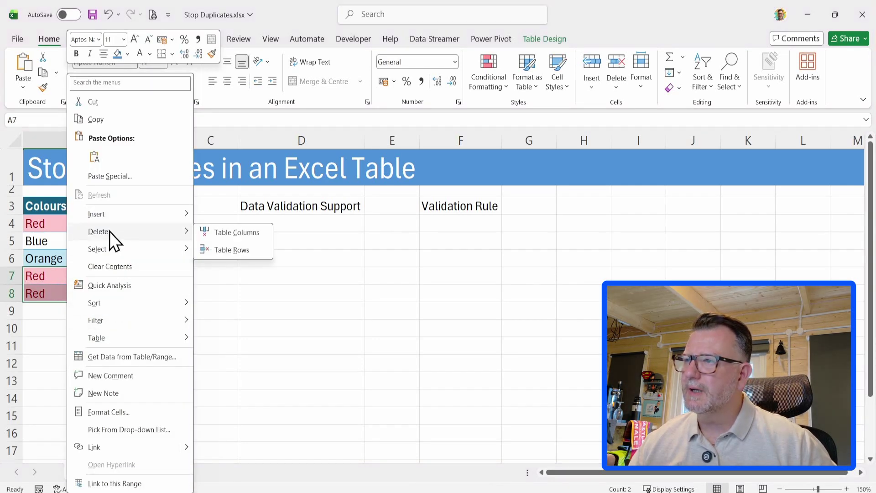
click(241, 250)
click(96, 252)
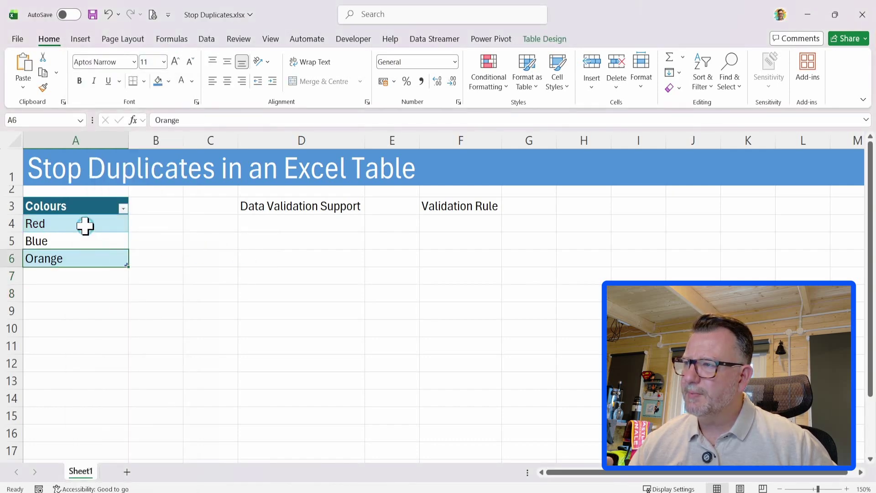
click(86, 227)
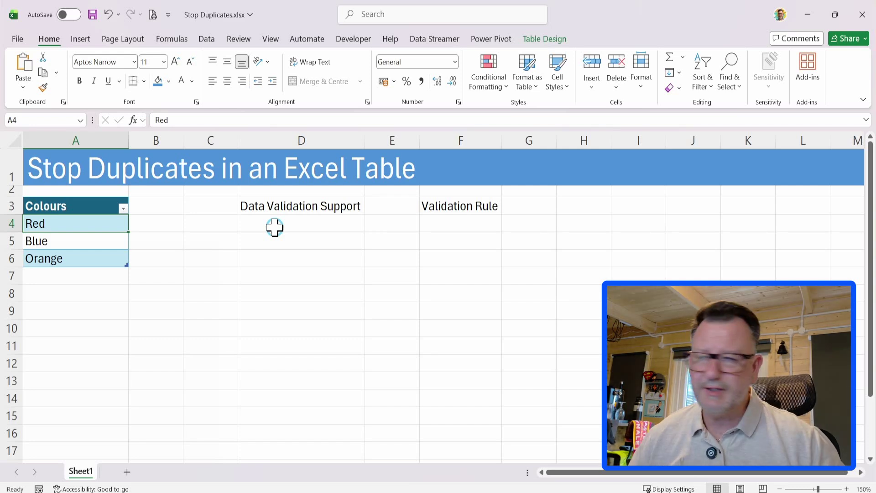
Step: Enter the formula =Table1[Colours] in D4 under Data Validation Support, referencing the table's whole Colours column
click(274, 227)
text(=)
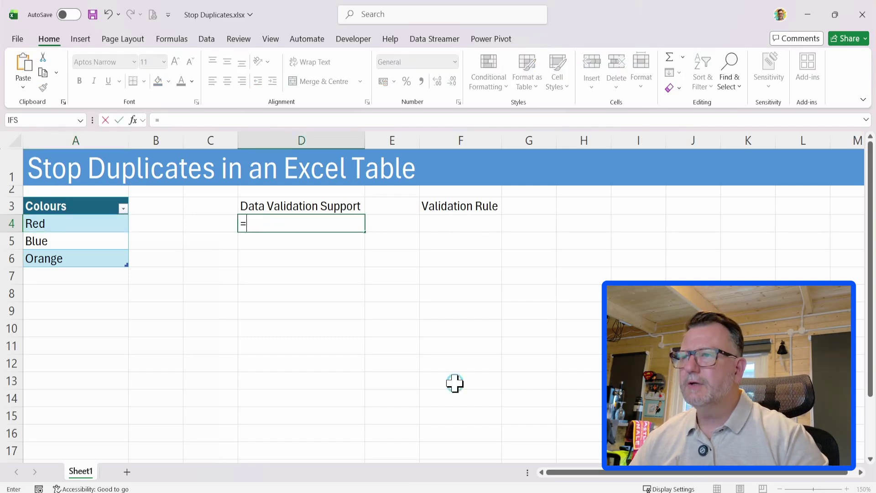
click(65, 206)
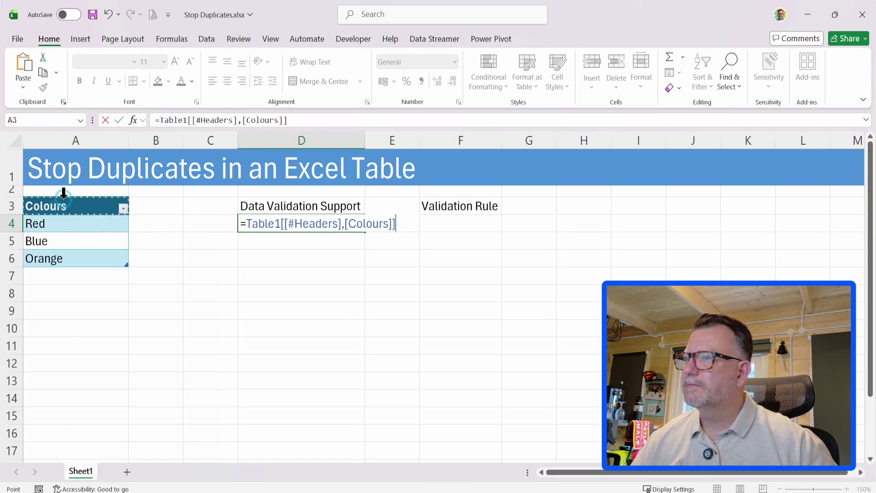
click(61, 195)
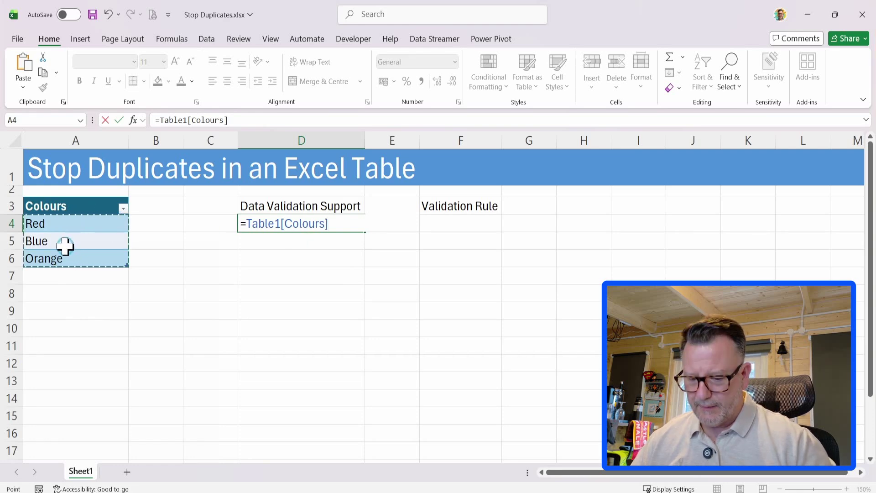
key(Return)
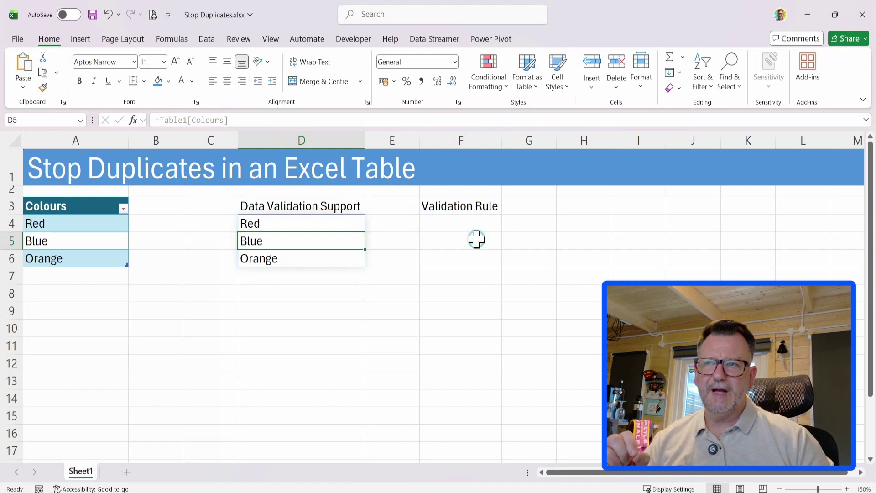
Step: Enter the formula =COUNTIF($D$4#,$A4) in F4 under Validation Rule
click(464, 225)
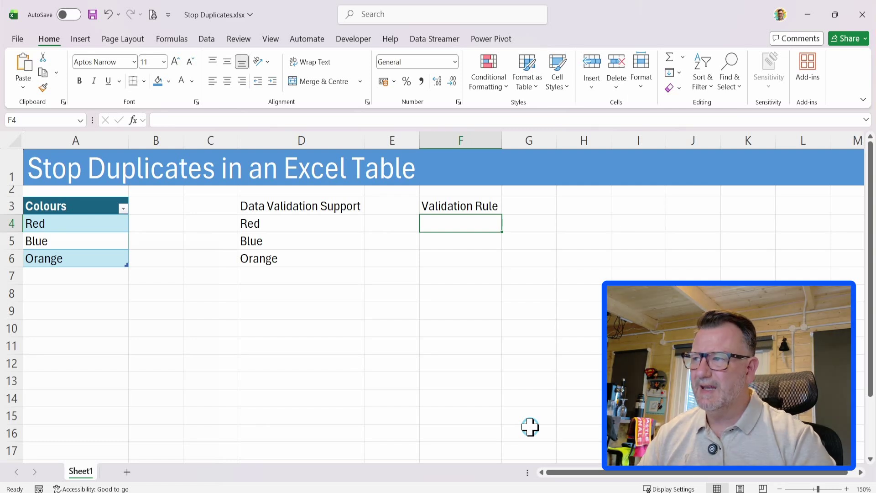
text(=)
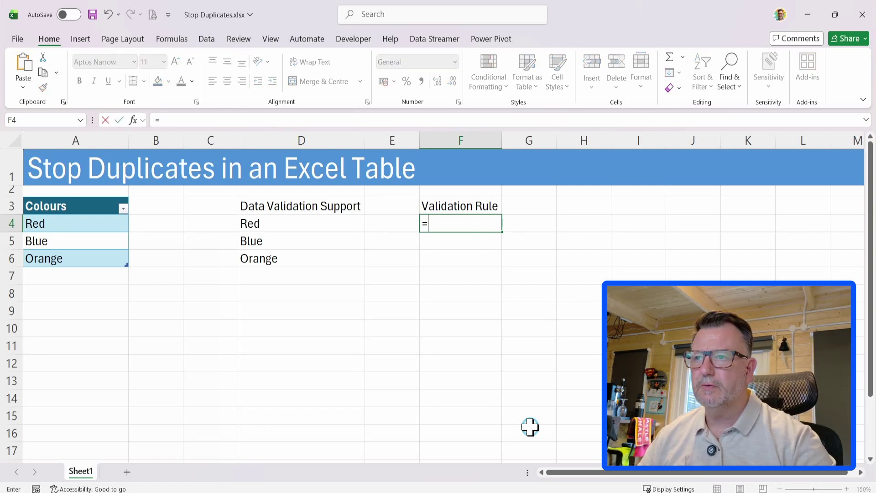
text(countif)
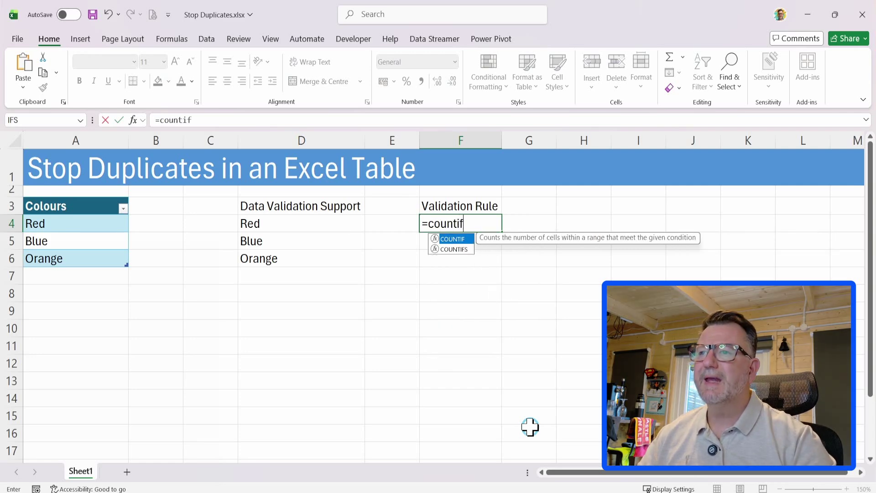
key(Tab)
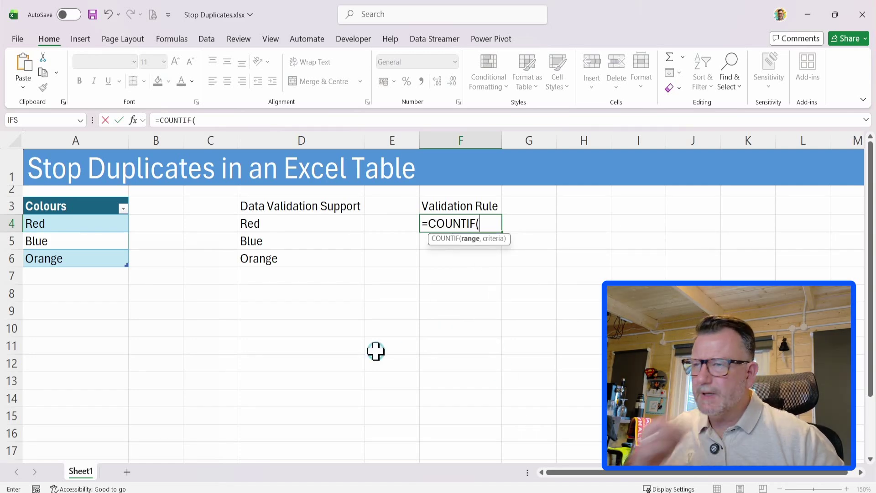
click(263, 225)
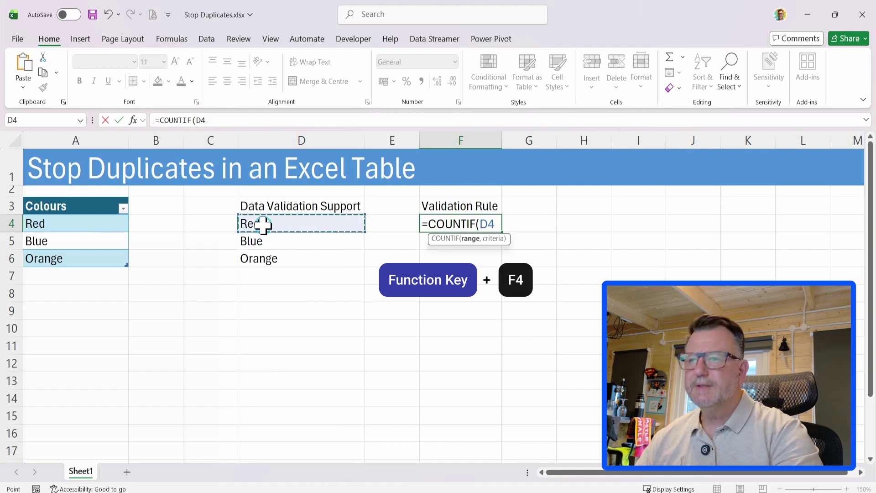
key(F4)
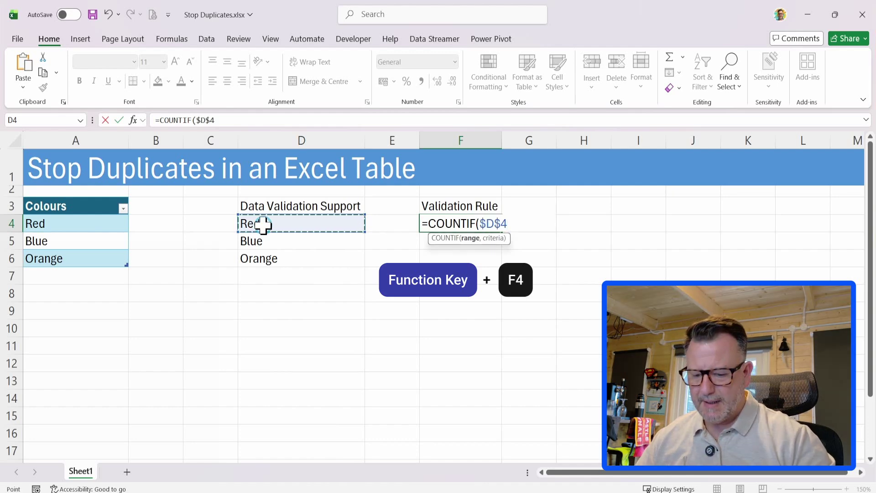
text(#)
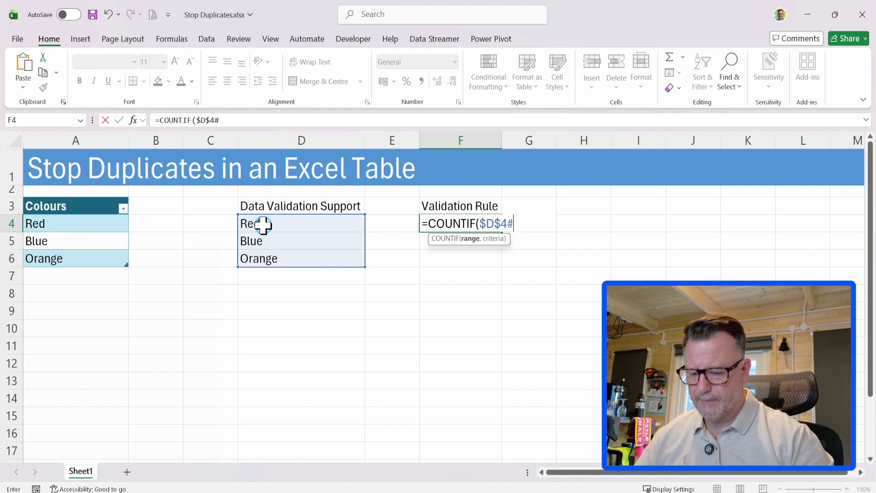
text(,)
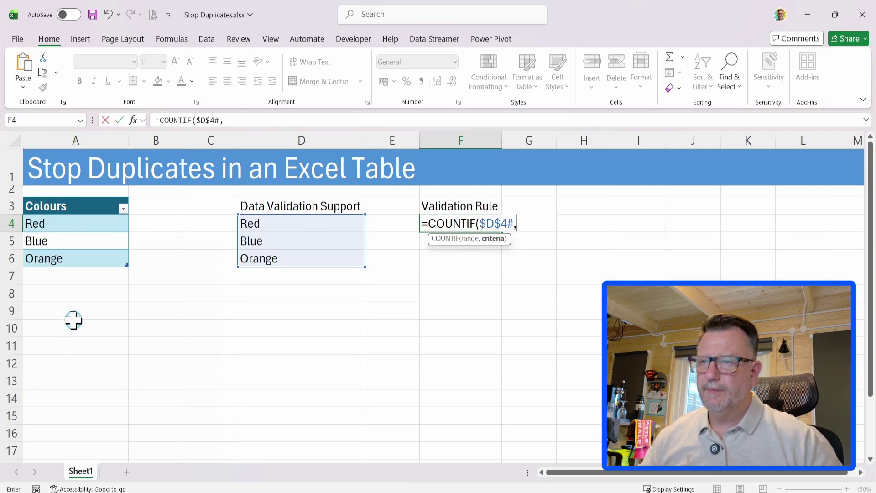
text($A)
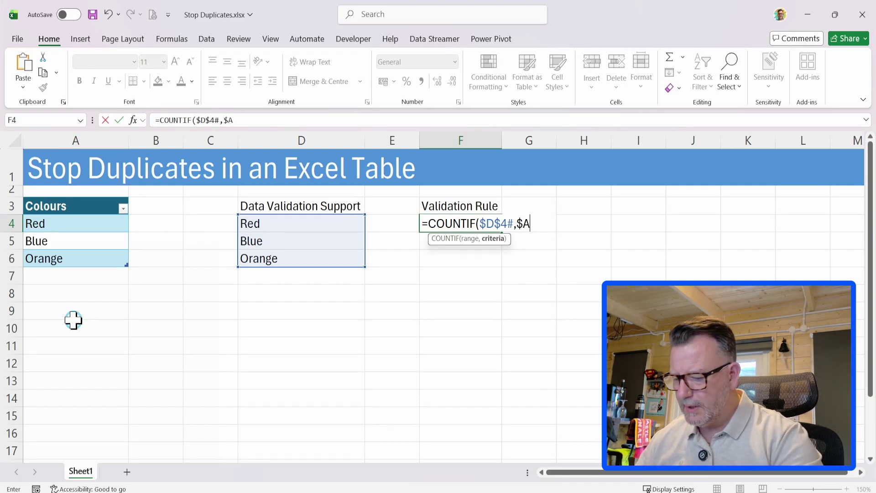
text(4)
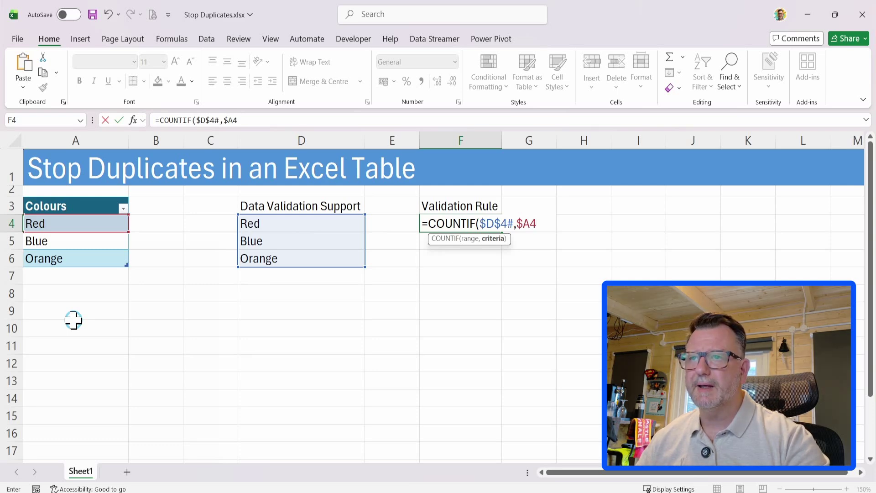
text())
key(Return)
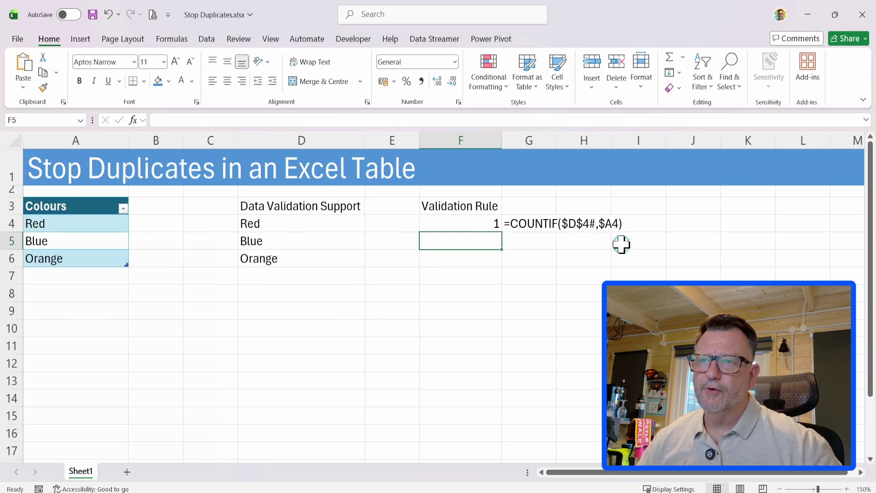
Step: Fill the COUNTIF formula from F4 down to F7
click(472, 223)
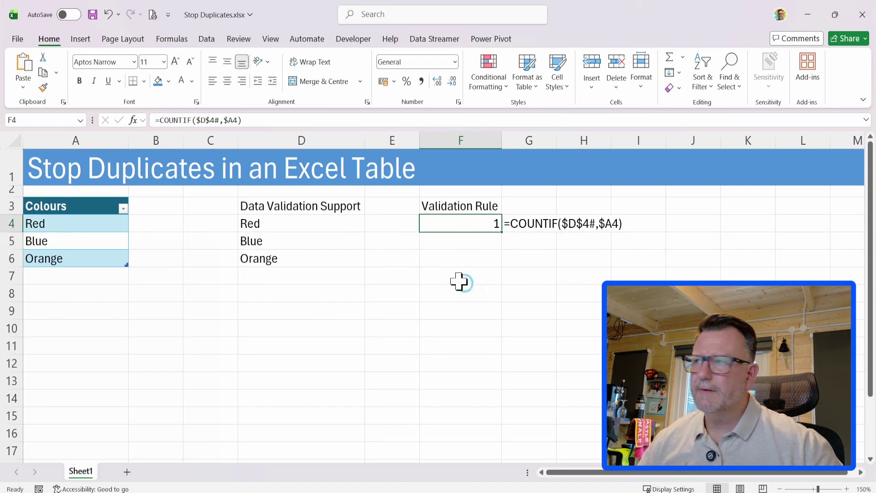
drag(502, 232, 499, 284)
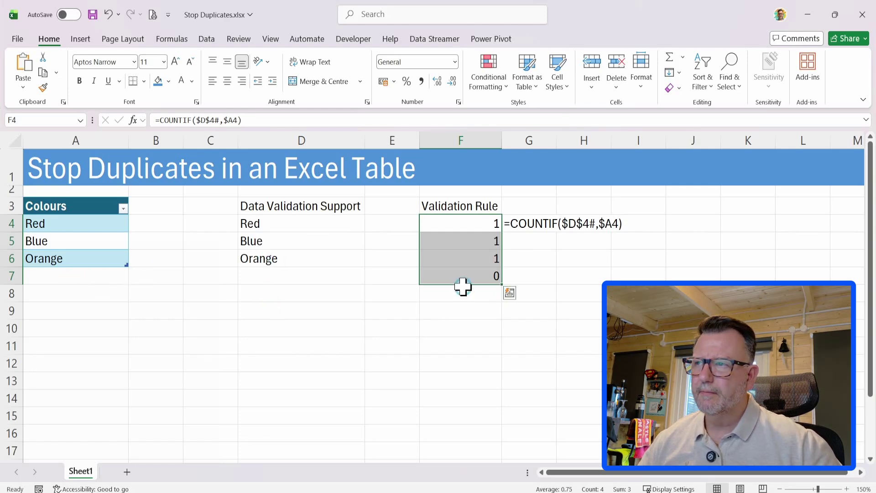
click(454, 227)
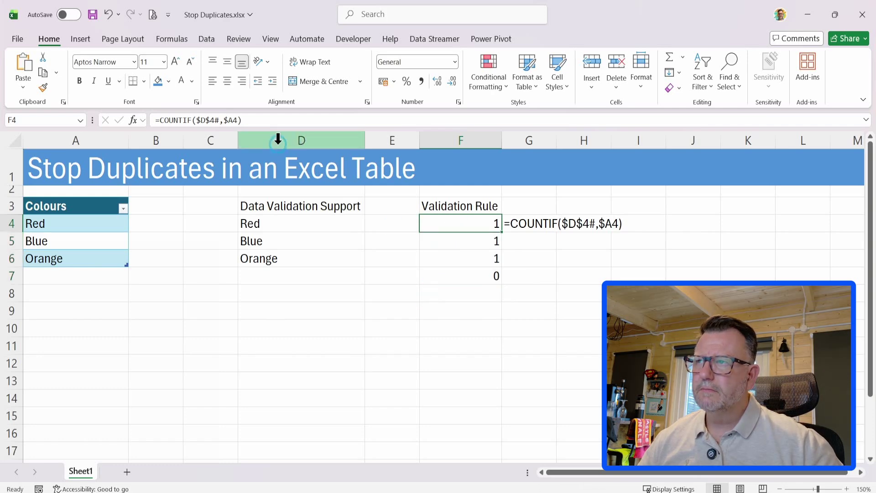
Step: Add Red as a new entry in A7 of the Colours table to test the COUNTIF formulas
click(54, 276)
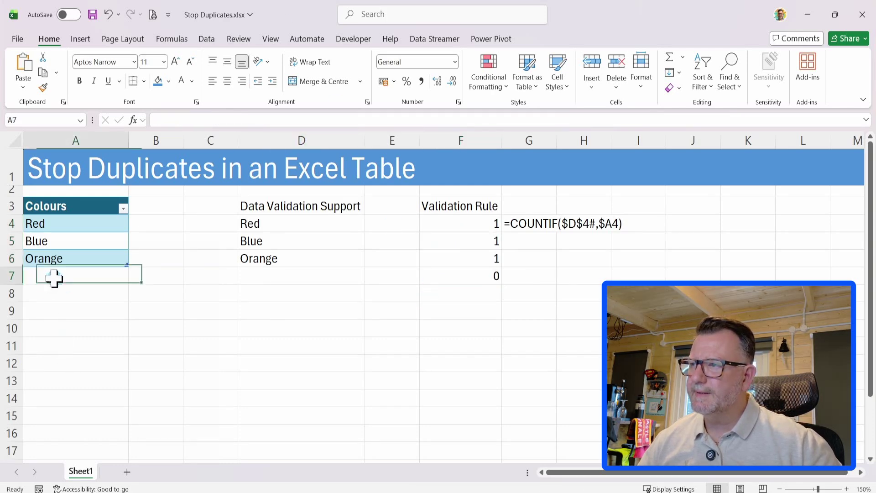
text(Red)
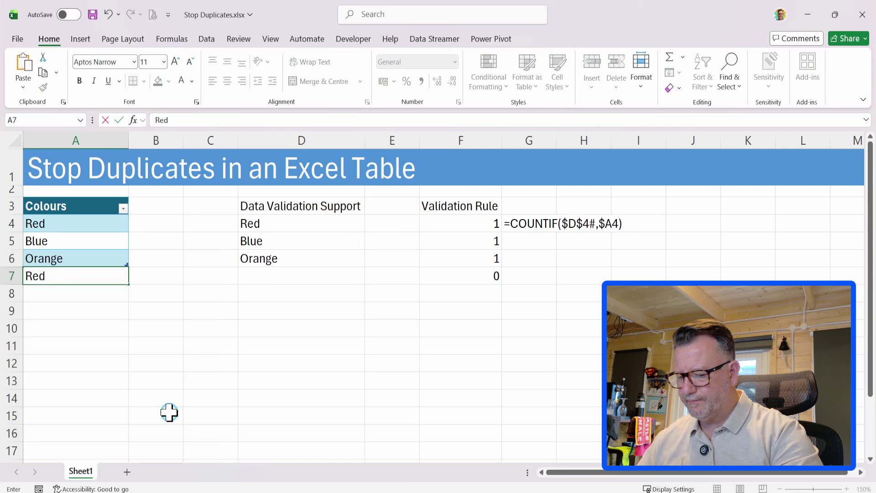
key(Return)
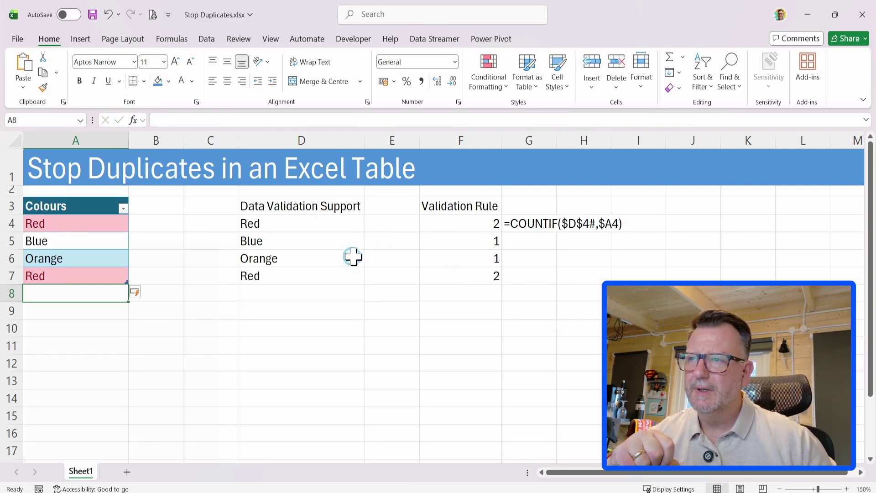
click(471, 221)
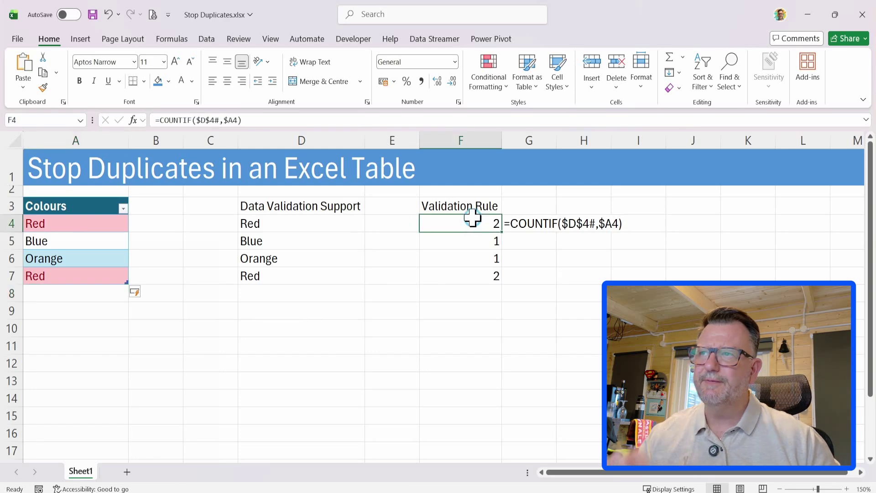
Step: Change the formula in F4 to =COUNTIF($D$4#,$A4)=1 and fill it down to F7
click(255, 120)
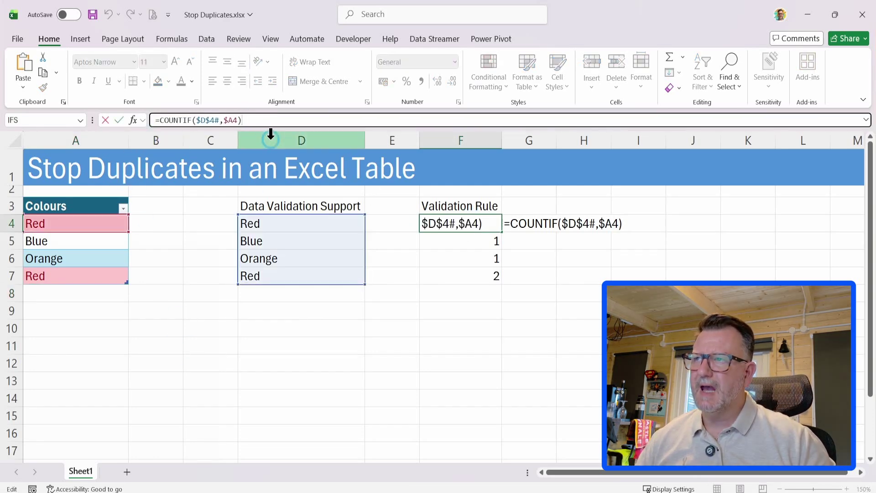
text(=1)
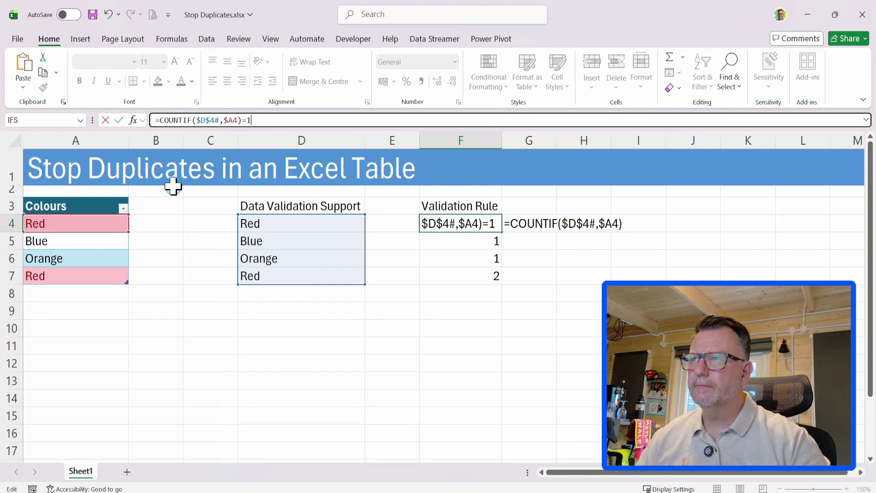
key(Return)
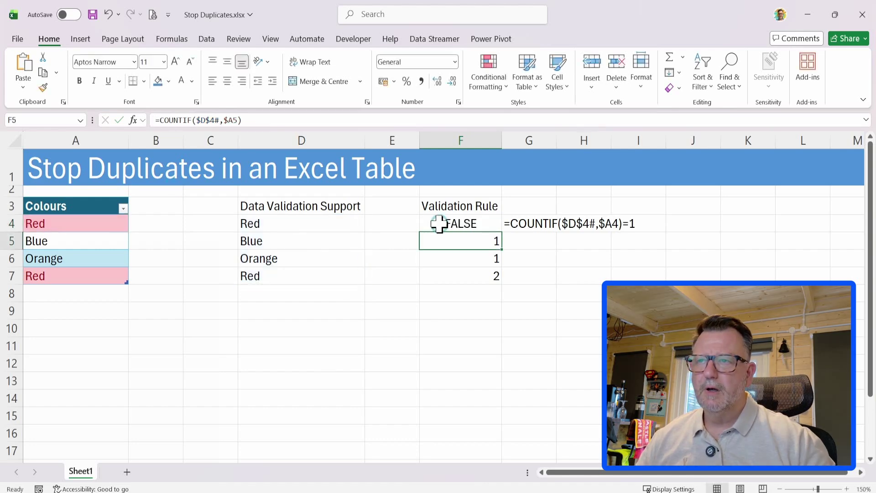
click(447, 223)
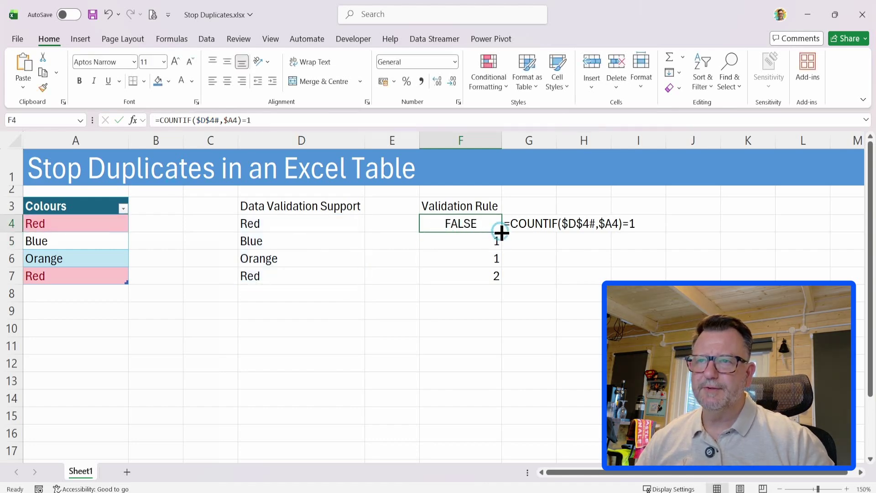
drag(502, 232, 501, 282)
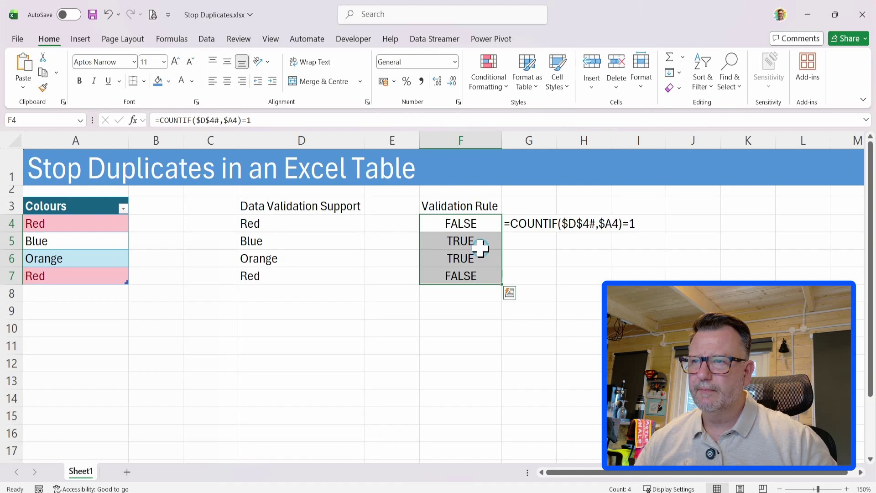
Step: Delete the table row containing the duplicate Red in A7
click(56, 276)
right_click(55, 277)
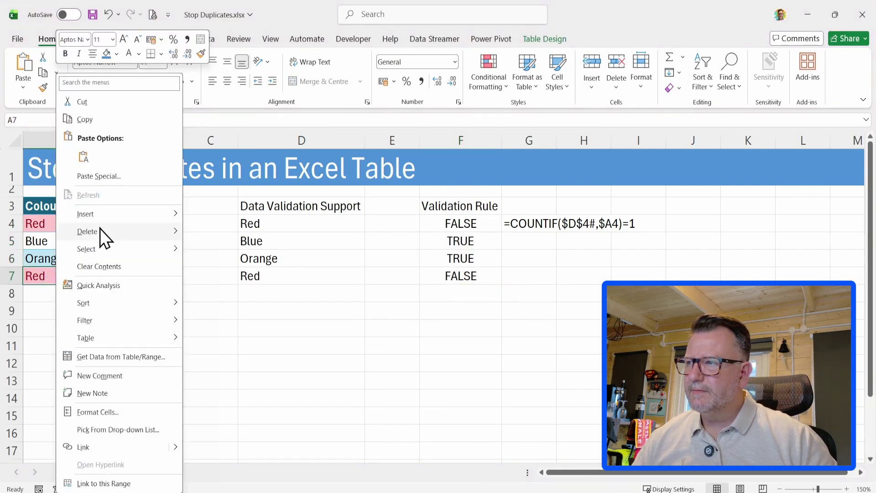
mouse_move(99, 232)
click(221, 251)
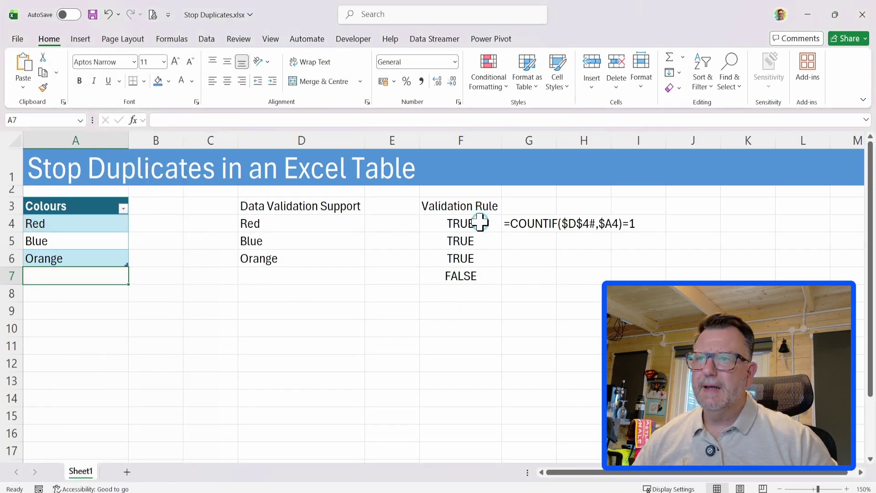
Step: Copy the formula text =COUNTIF($D$4#,$A4)=1 from F4, leaving the cell unedited
click(456, 223)
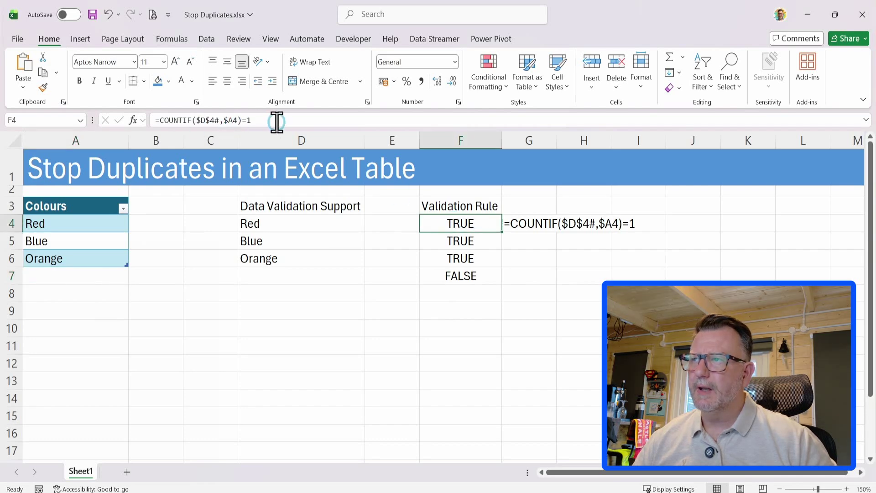
drag(275, 121, 104, 123)
key(ctrl+c)
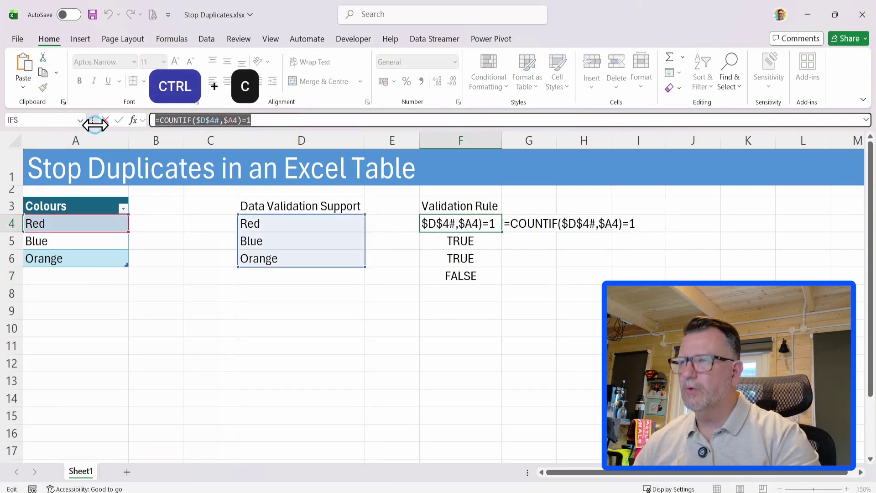
key(Escape)
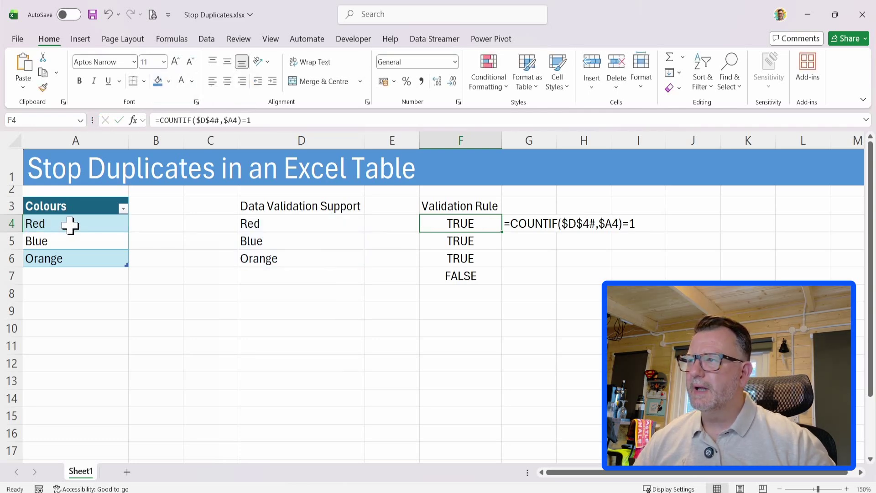
Step: Set a data validation error alert for the Colours entries in A4:A6, titled "Duplication Error" with the message "Must be unique value."
drag(68, 228, 64, 254)
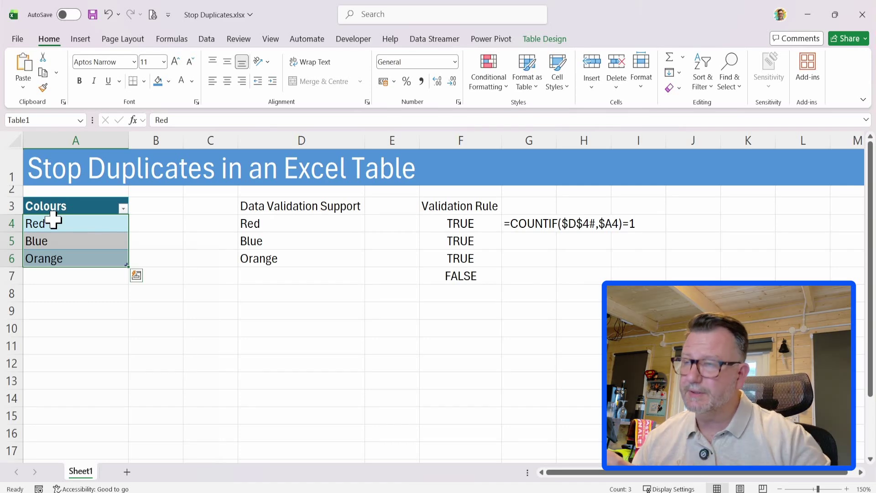
click(207, 40)
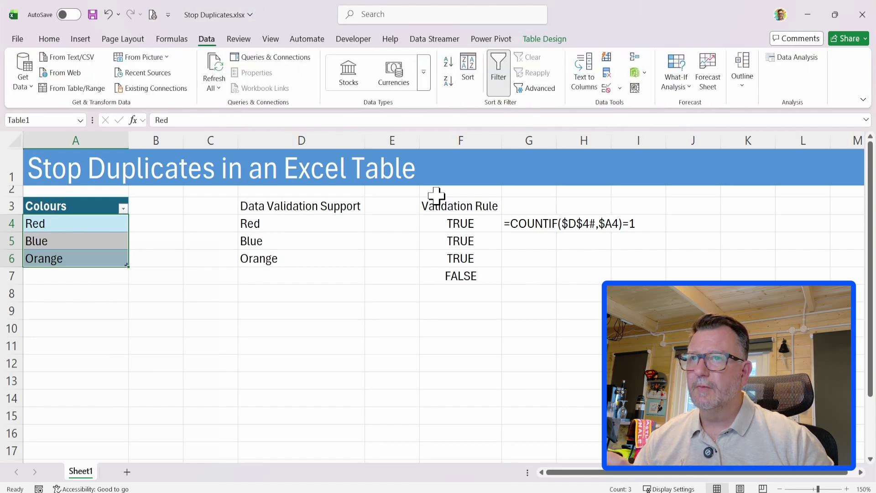
click(620, 89)
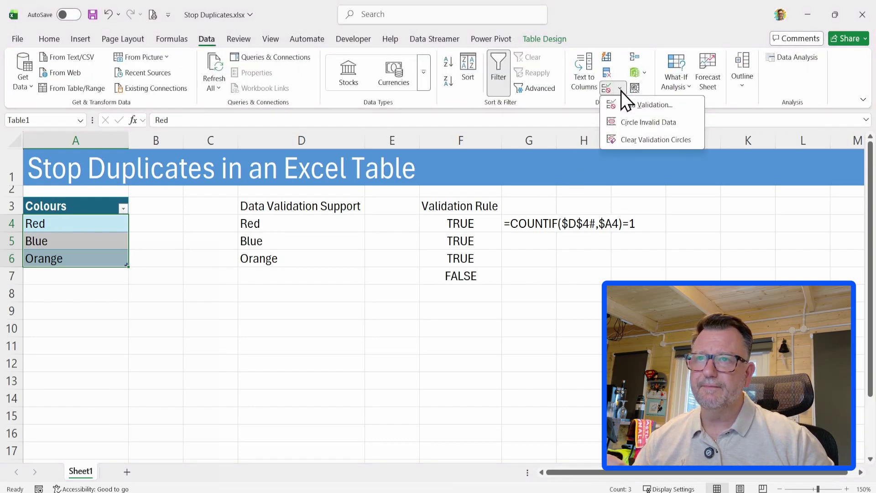
click(644, 110)
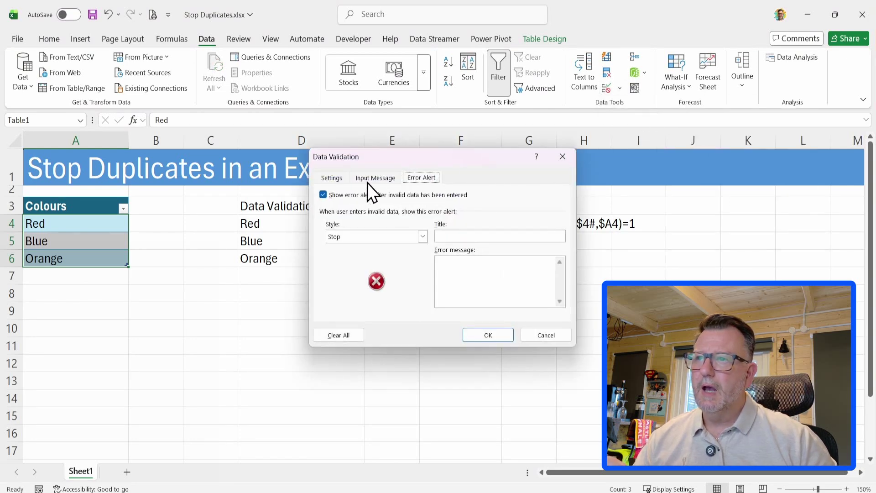
click(446, 236)
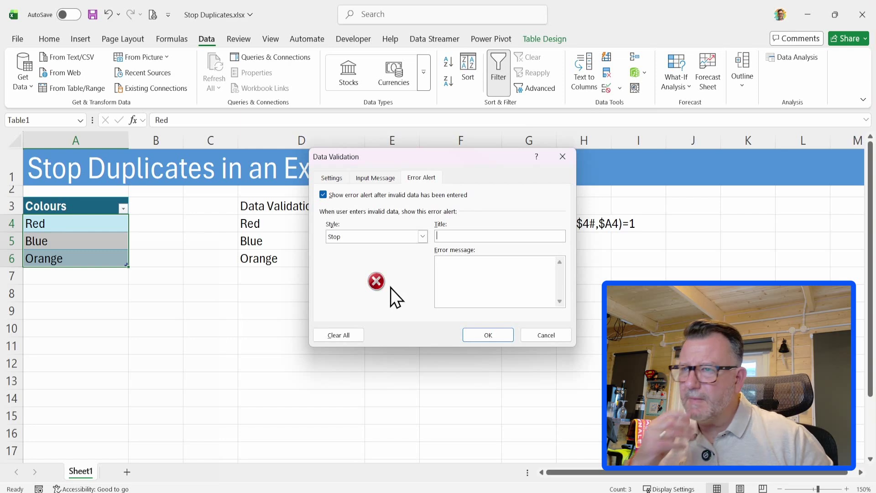
text(Du)
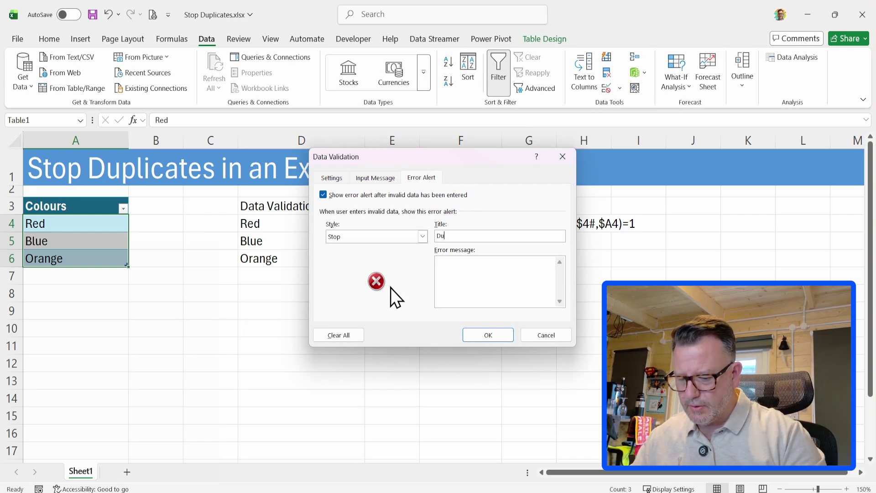
text(pl)
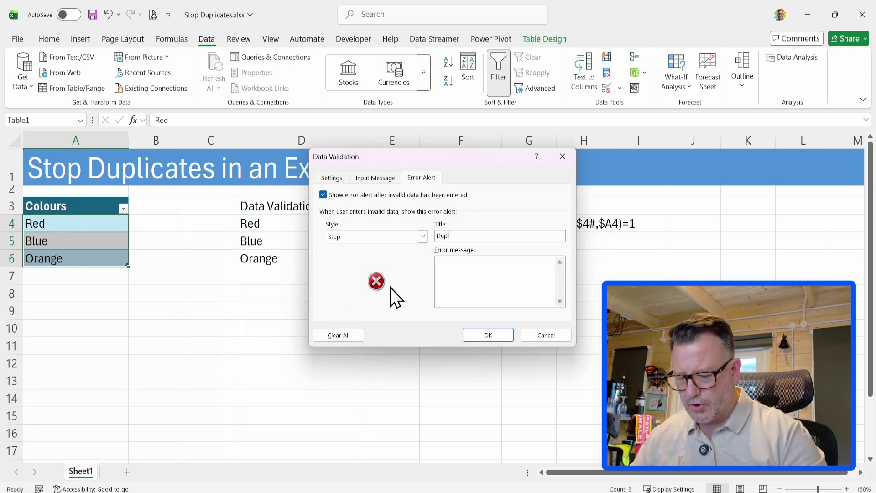
text(ication Error)
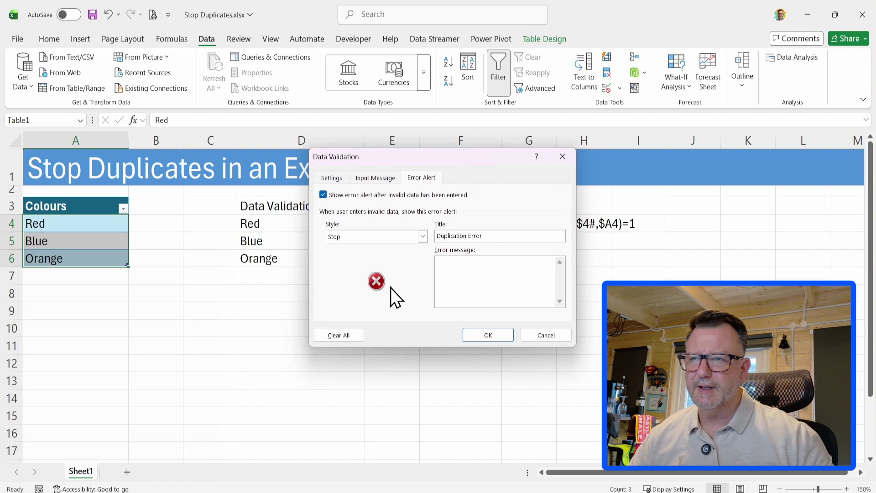
click(450, 263)
text(M)
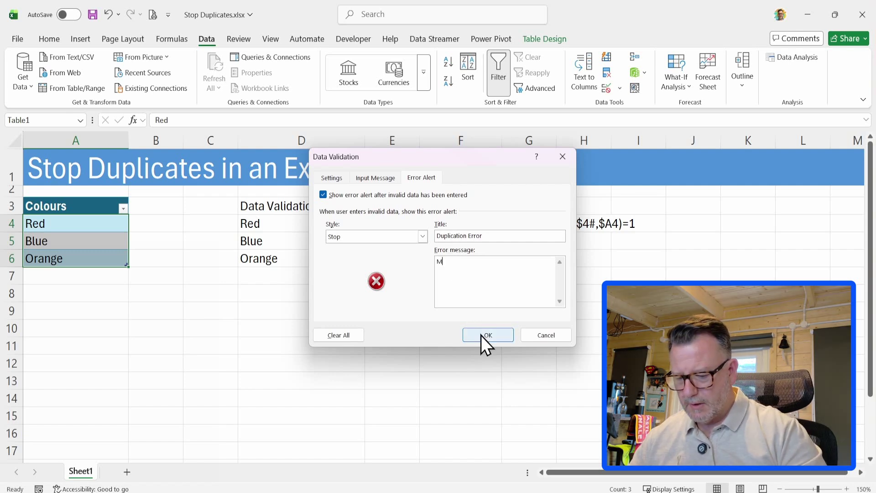
text(ust be )
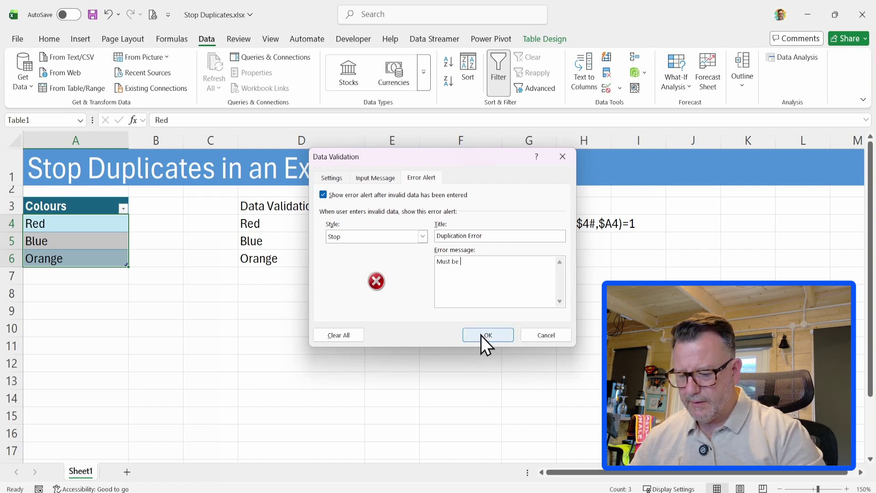
text(uniqu)
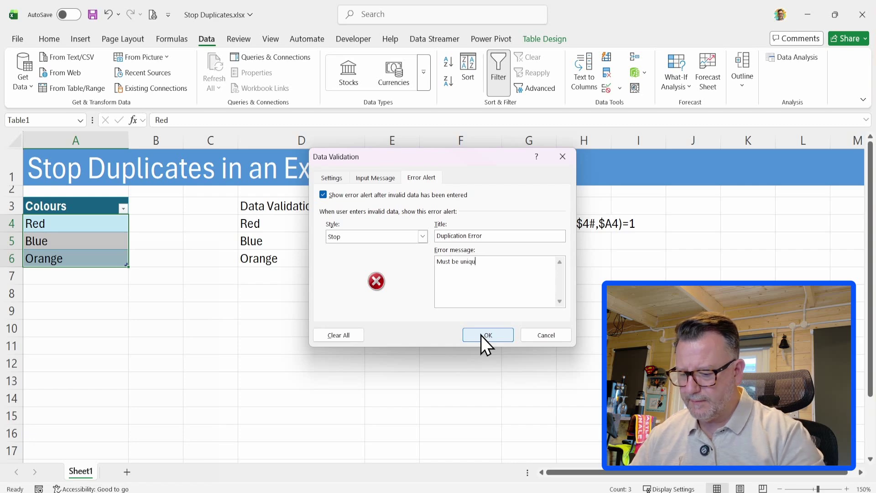
text(e value.)
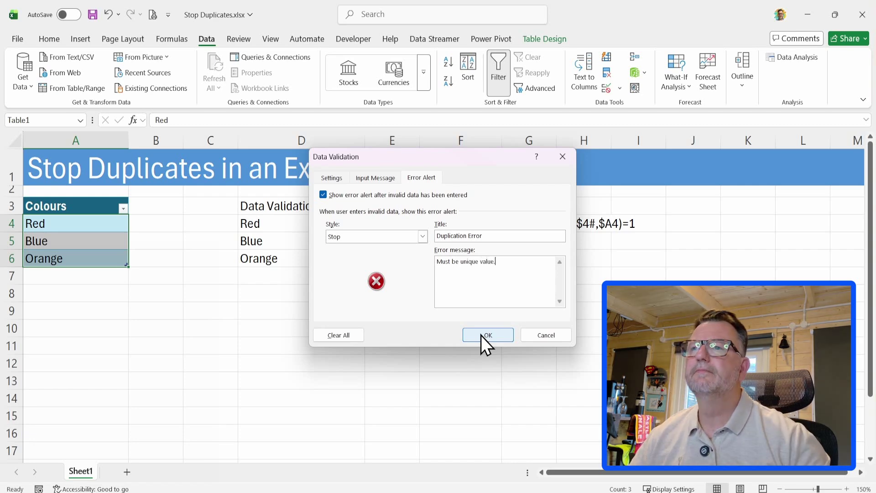
Step: Set the validation criteria to Custom with the copied formula =COUNTIF($D$4#,$A4)=1 and apply the rule
click(335, 180)
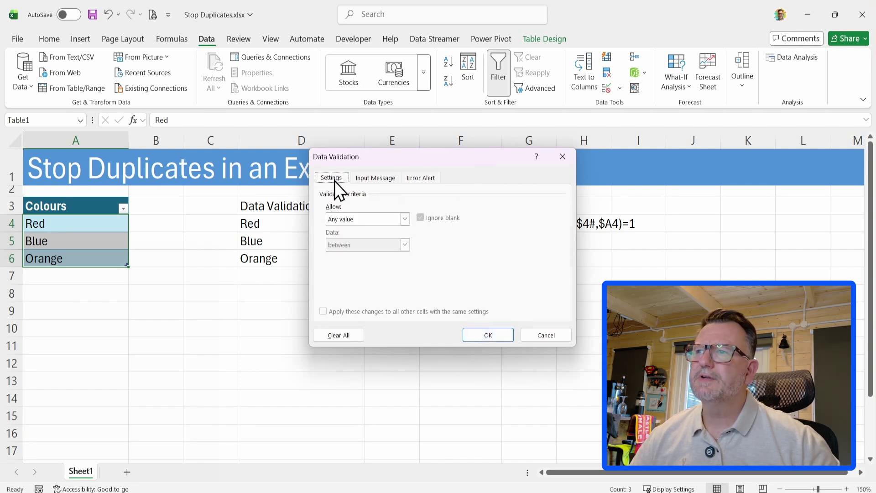
click(404, 219)
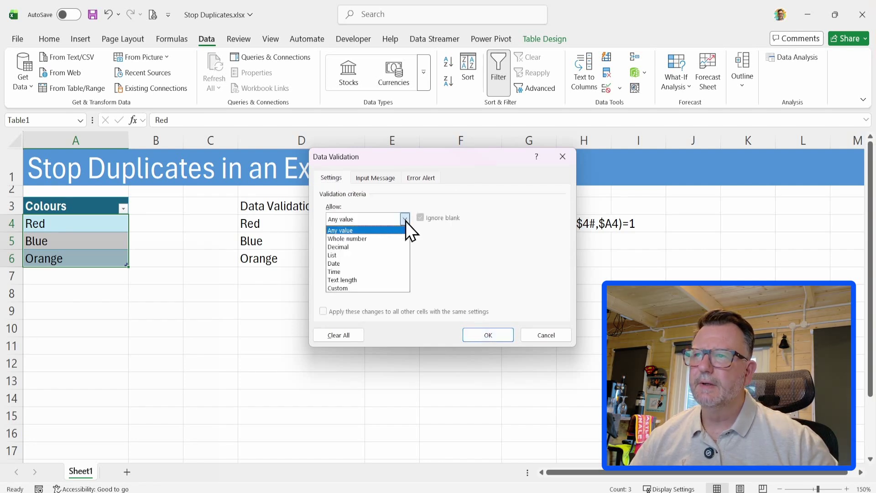
click(344, 289)
click(336, 270)
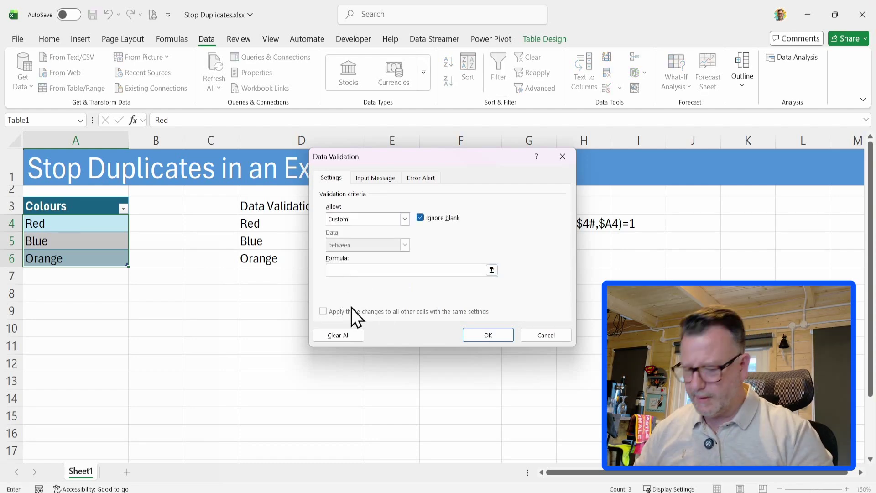
key(ctrl+v)
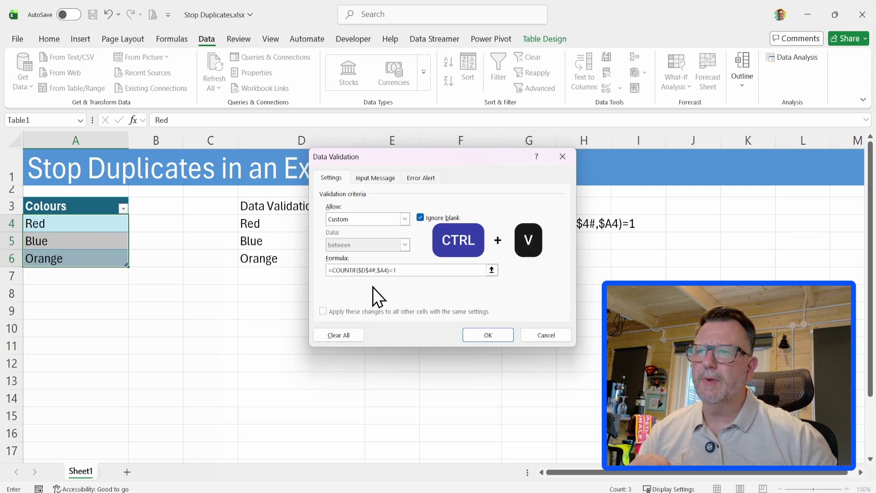
click(487, 338)
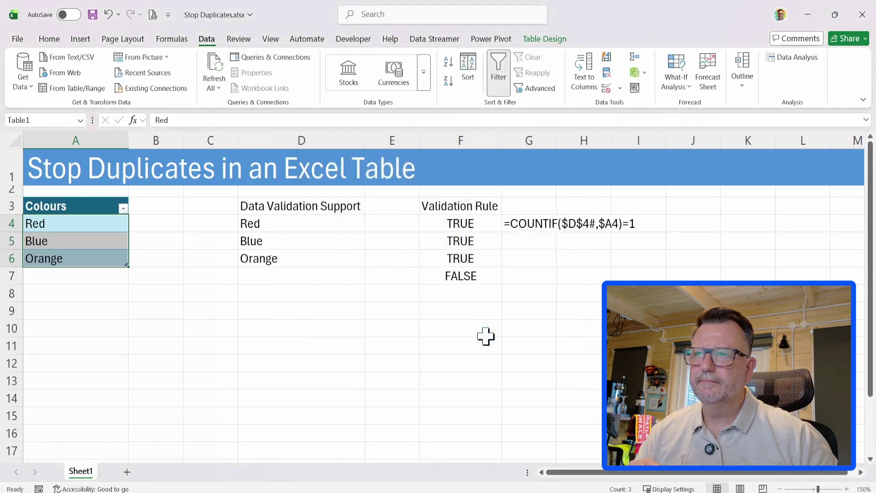
click(94, 258)
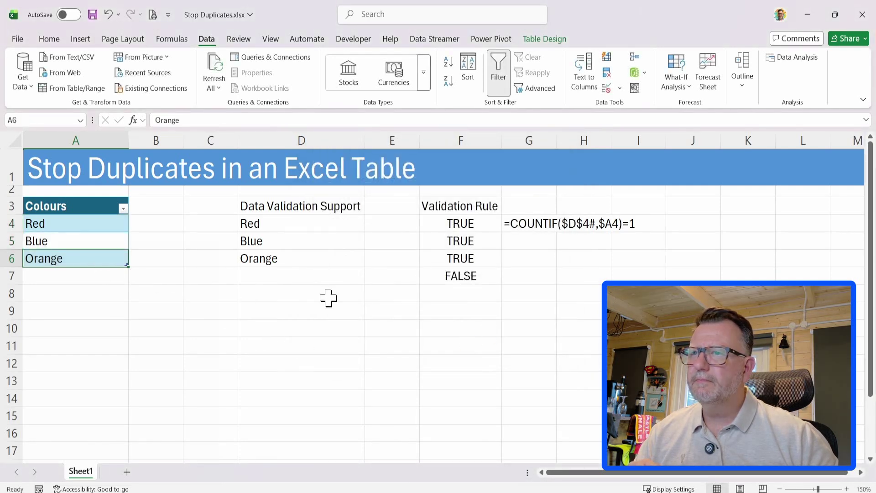
click(248, 223)
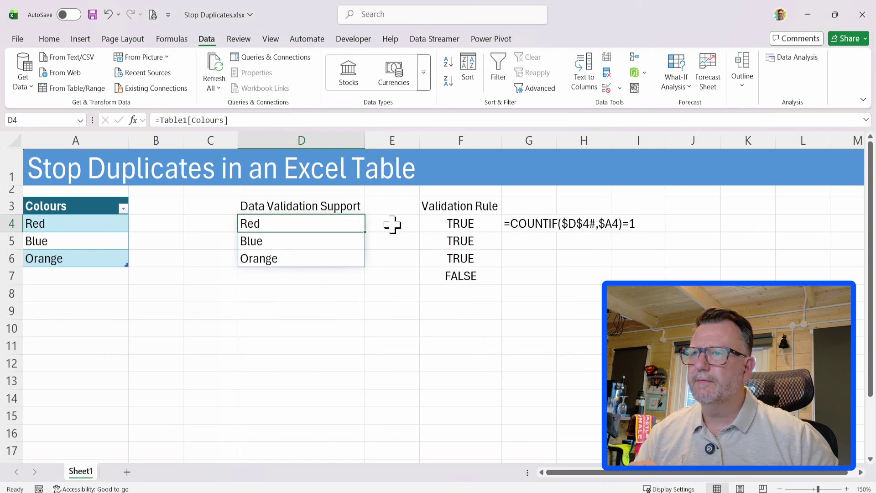
click(457, 225)
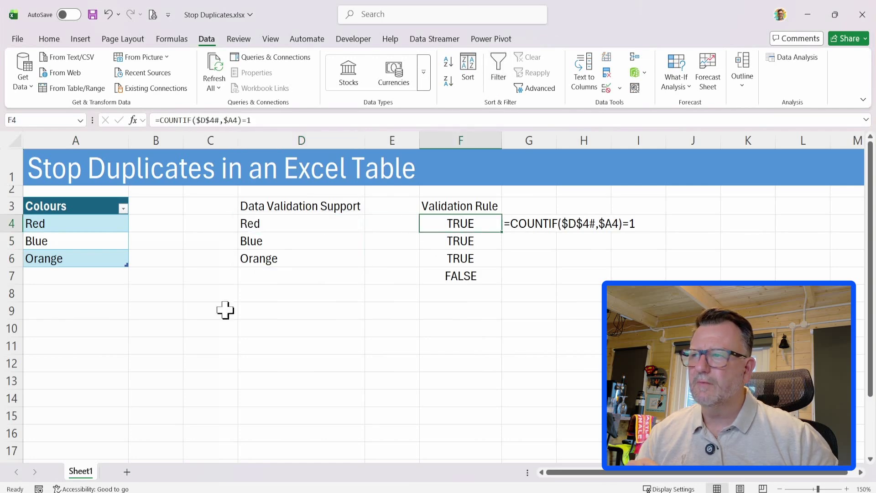
Step: Test the validation rule by trying to add Red again in A7, and choose to retry the entry
click(68, 277)
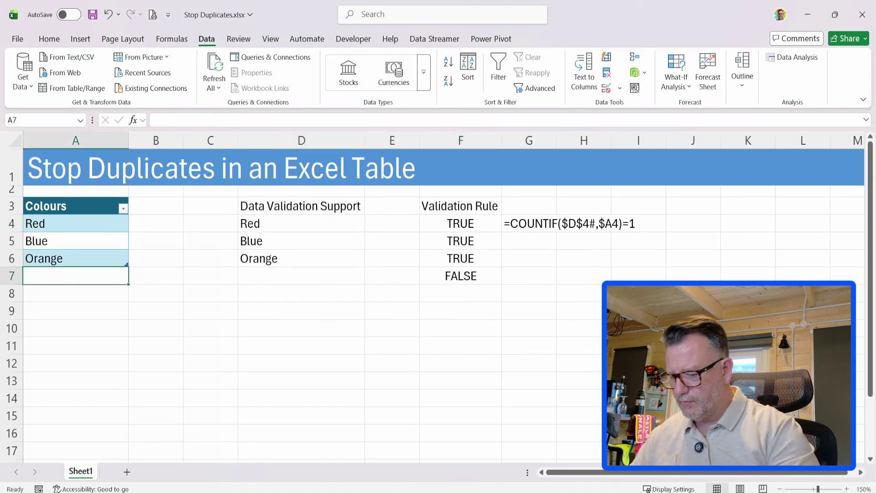
text(Red)
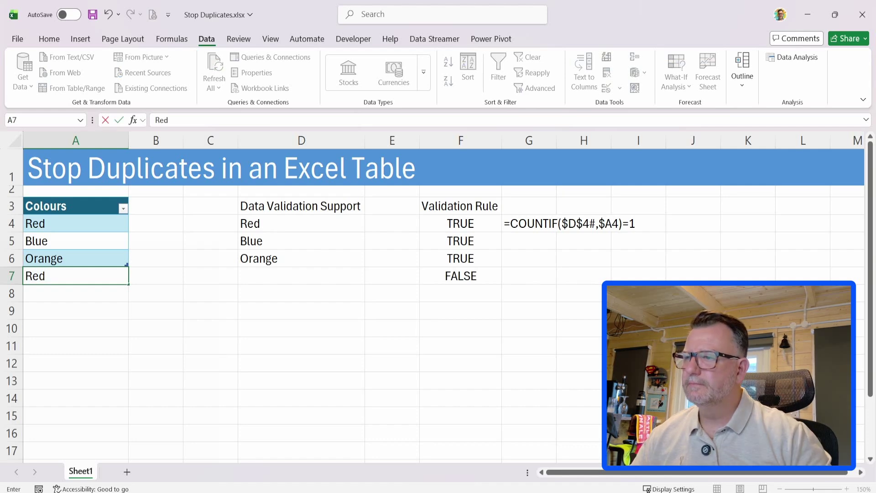
key(Return)
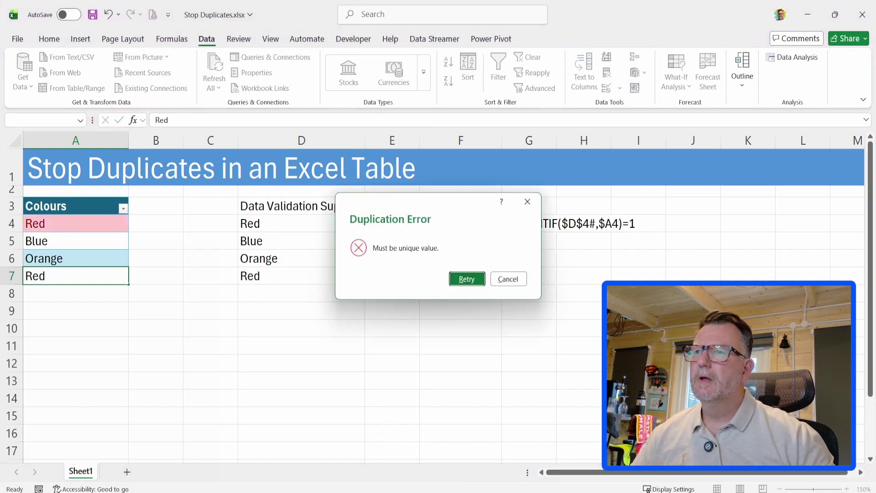
drag(452, 205, 329, 255)
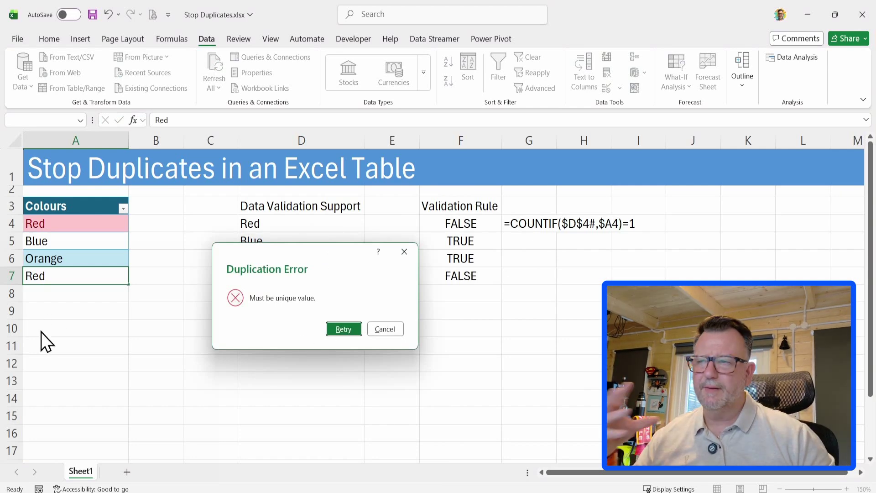
click(343, 329)
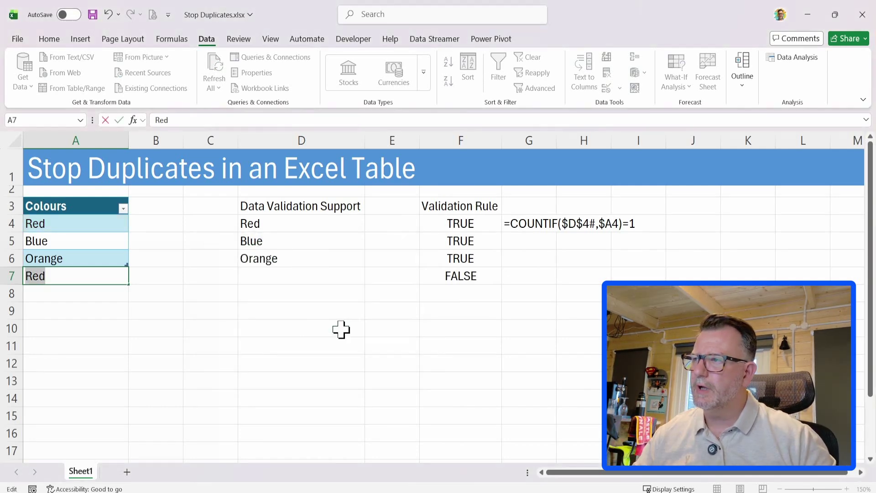
Step: Replace the rejected duplicate in A7 with the unique colour Yellow
text(Yell)
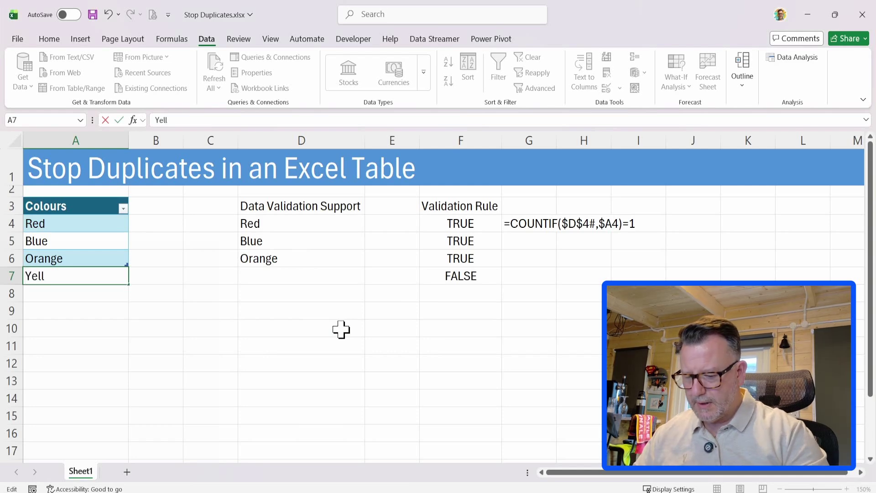
text(ow)
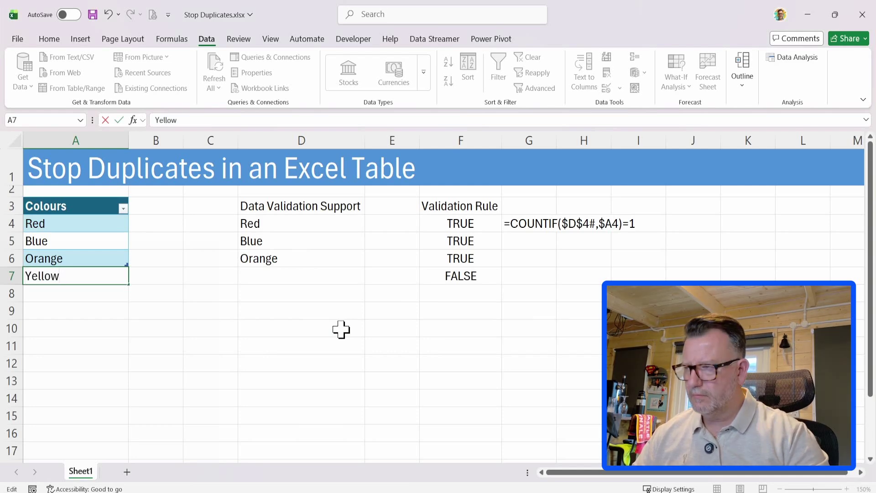
key(Return)
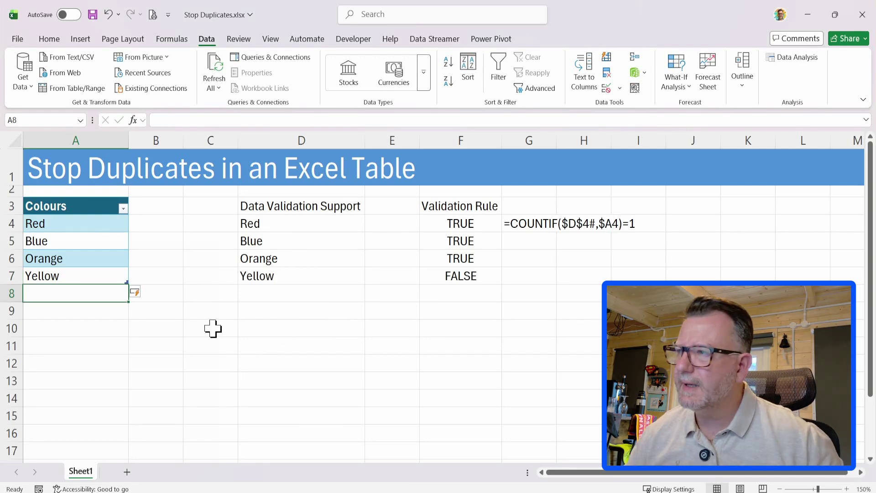
Step: Test the validation rule by trying to add Blue again in A8, and move the error alert aside to uncover the Validation Rule heading
text(Blue)
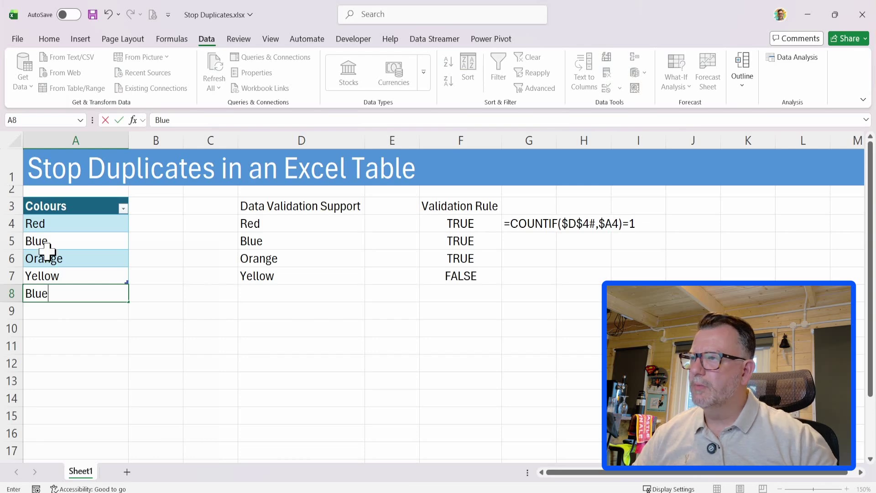
key(Return)
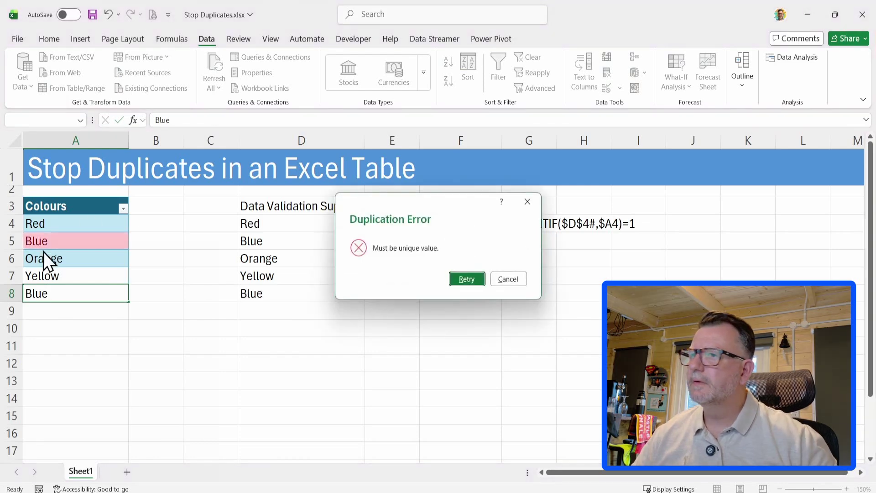
drag(418, 200, 357, 206)
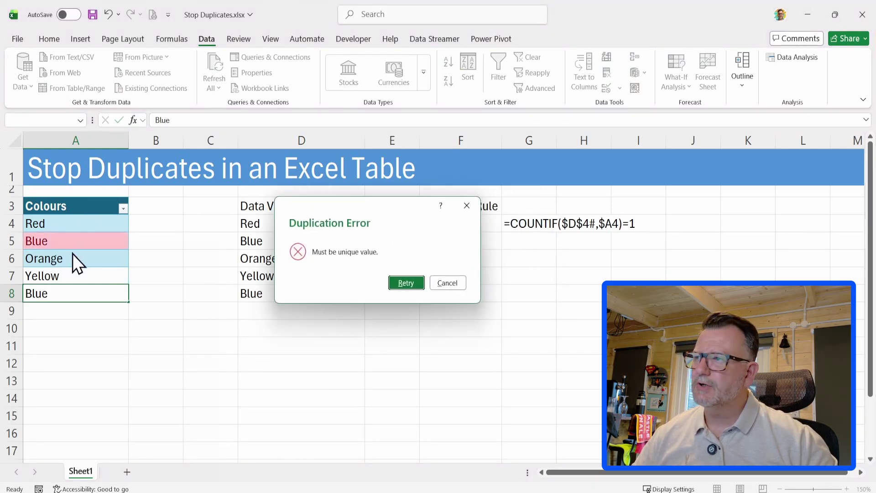